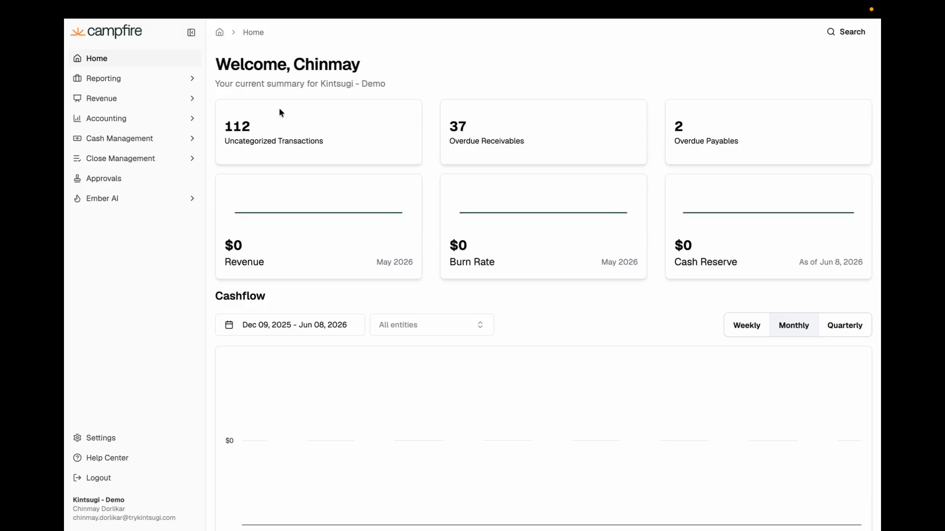
Review the Products & Services list in Campfire's settings, the Customers list under Revenue, and the Invoices list under Accounting.
click(109, 438)
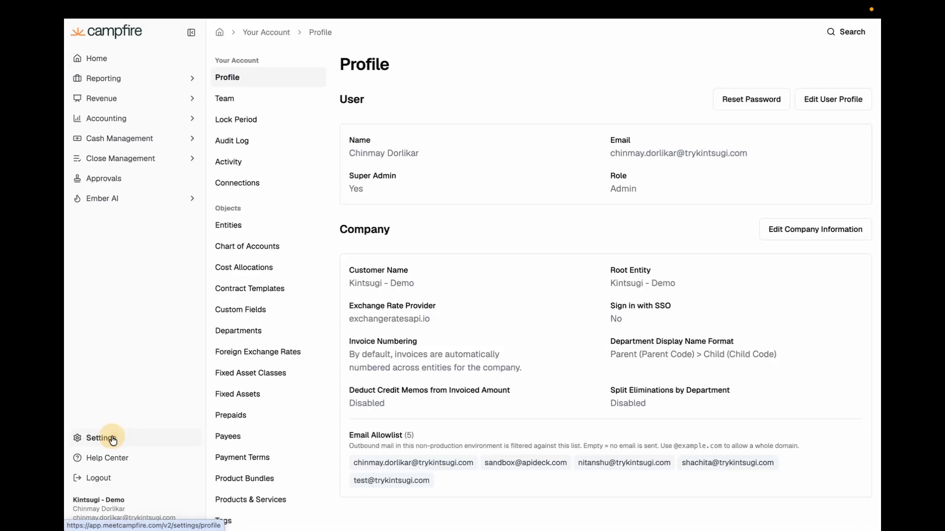
click(243, 500)
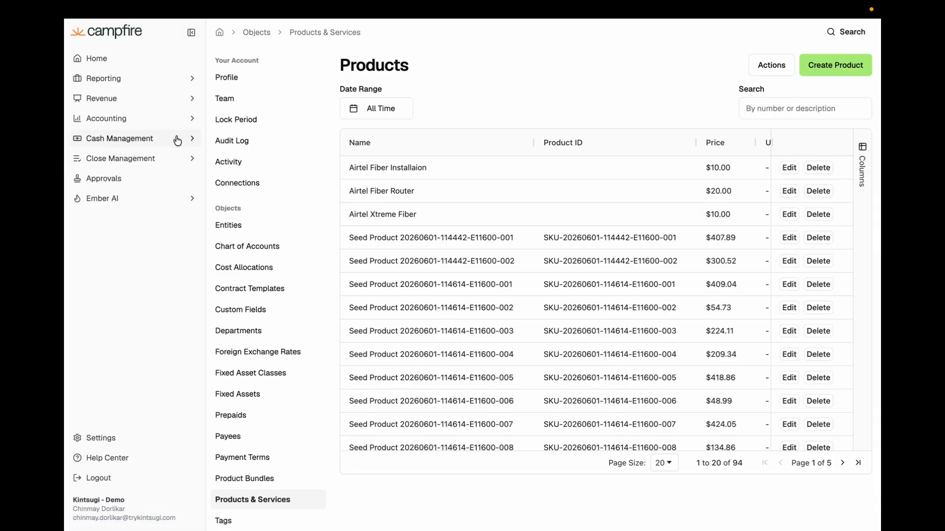
click(187, 100)
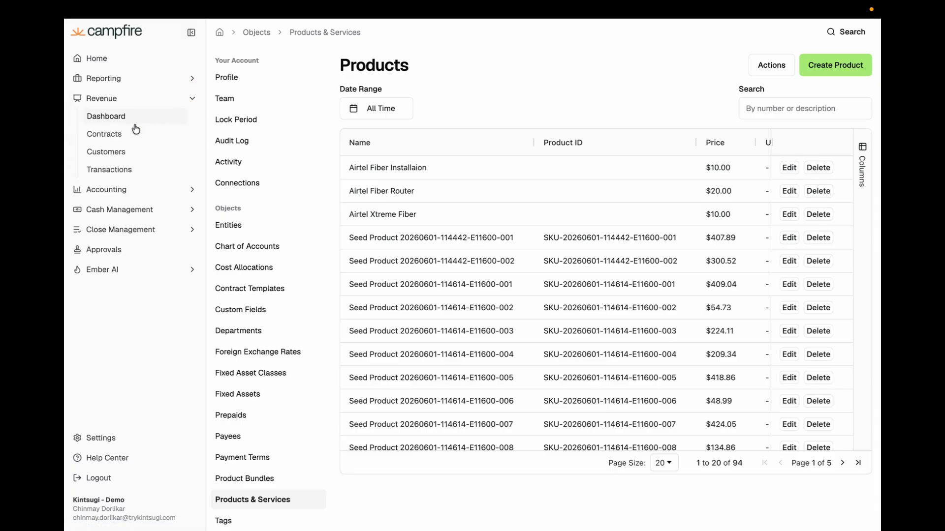
click(122, 152)
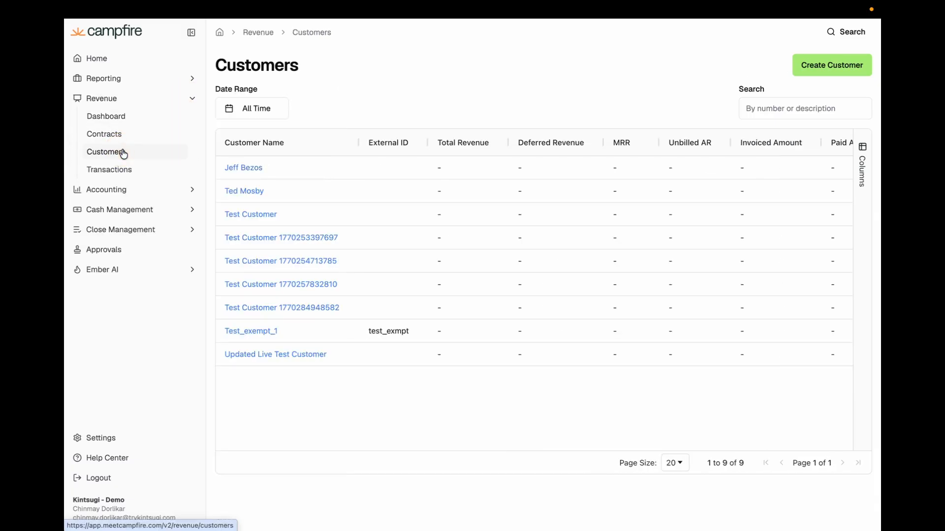
click(195, 190)
click(141, 173)
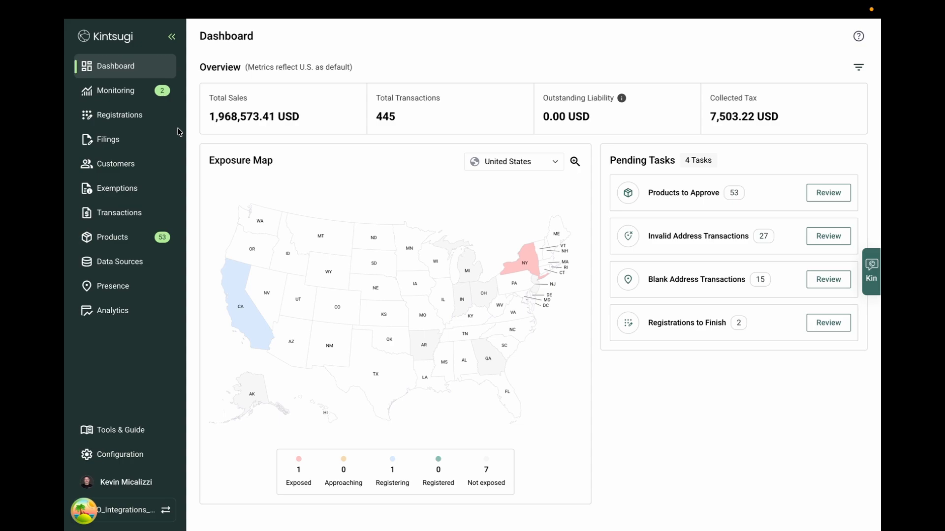
Switch to Kintsugi and start a new Campfire connection from the Data Sources integrations catalogue.
click(150, 266)
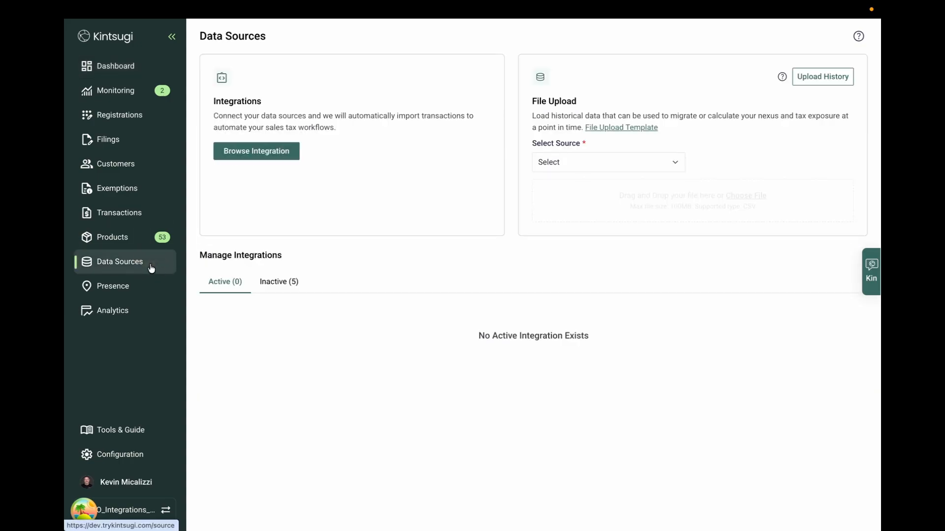
click(259, 153)
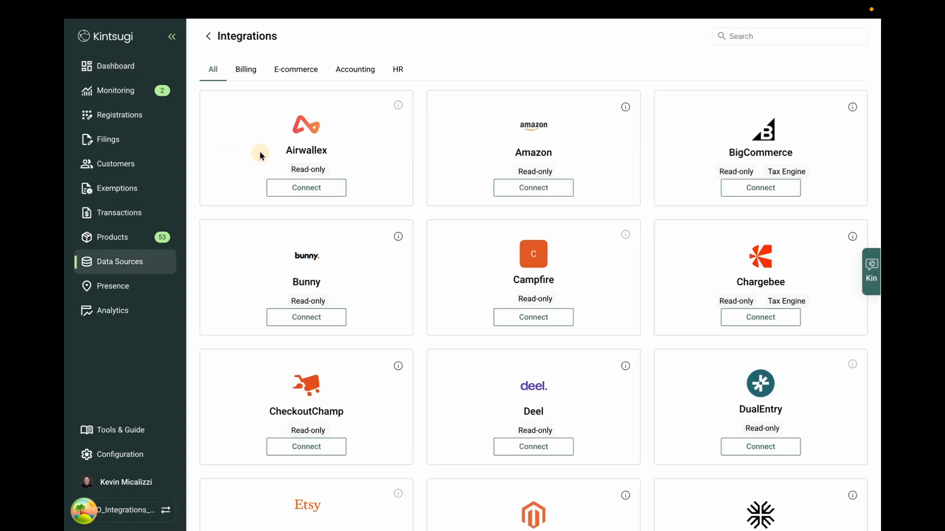
click(526, 319)
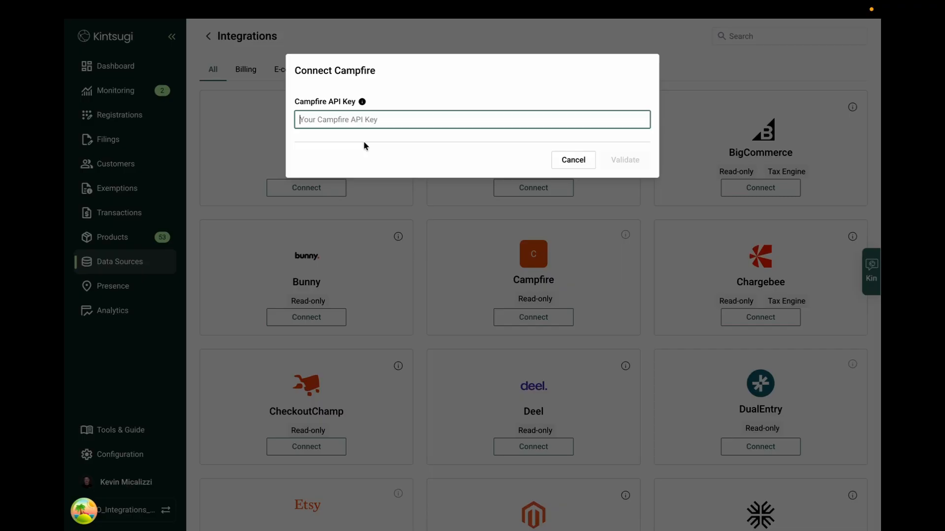
Switch to Campfire and open the API Keys page in the developer settings.
key(ctrl+Tab)
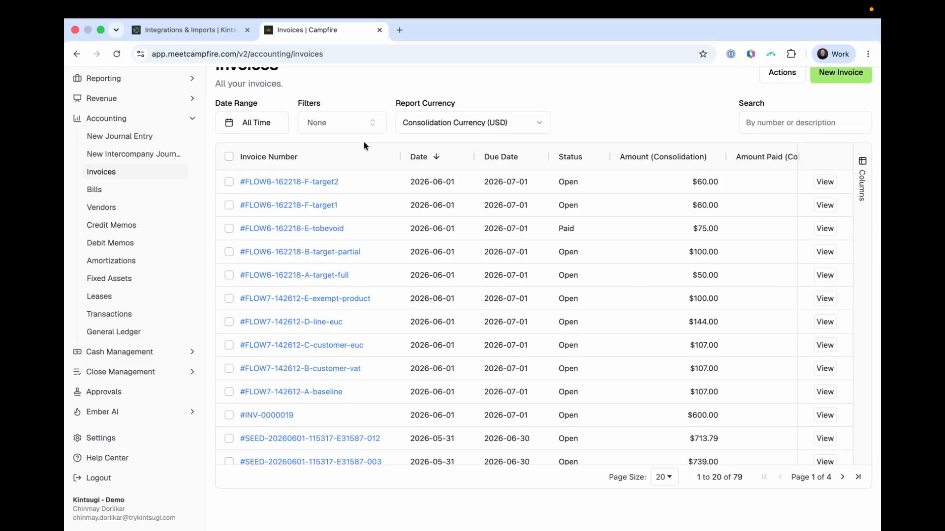
click(93, 440)
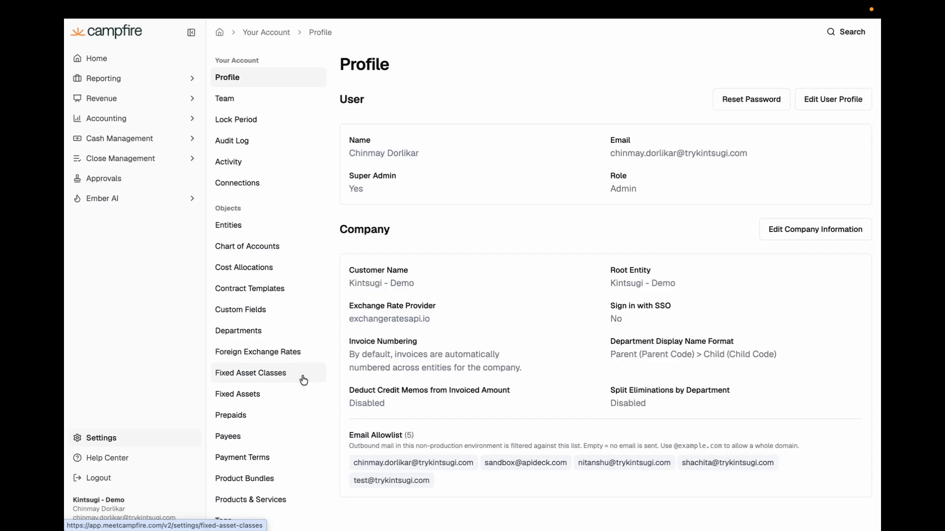
scroll(303, 380, down, 2)
scroll(303, 380, down, 5)
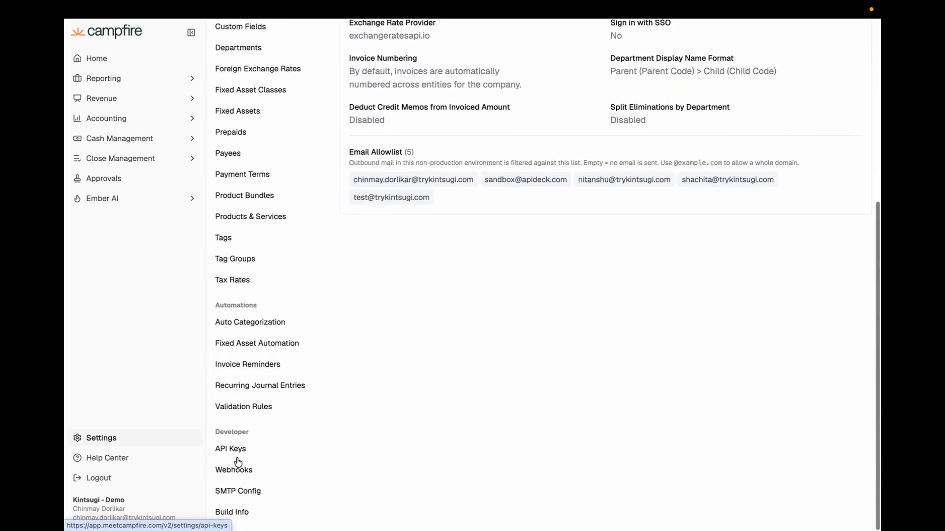
click(234, 457)
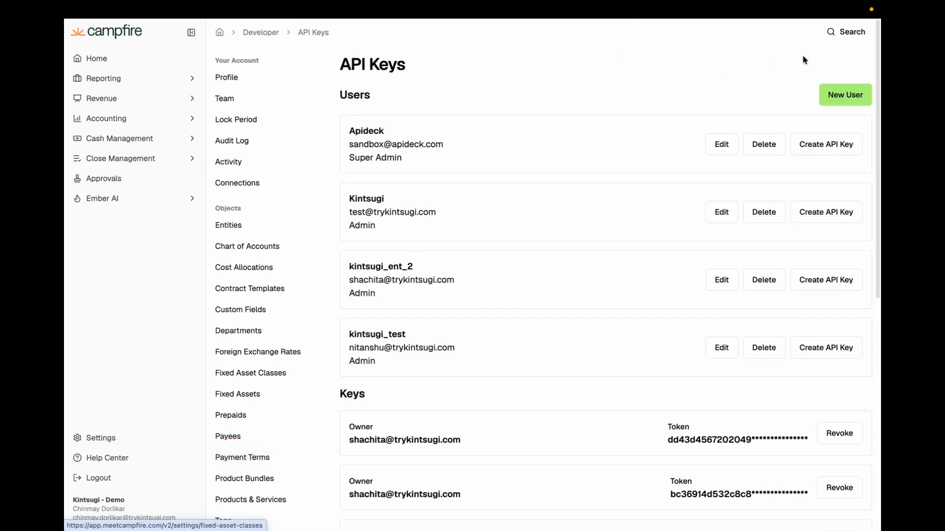
Start a new API user named kintsugi_demo and enter the user's email address.
click(836, 98)
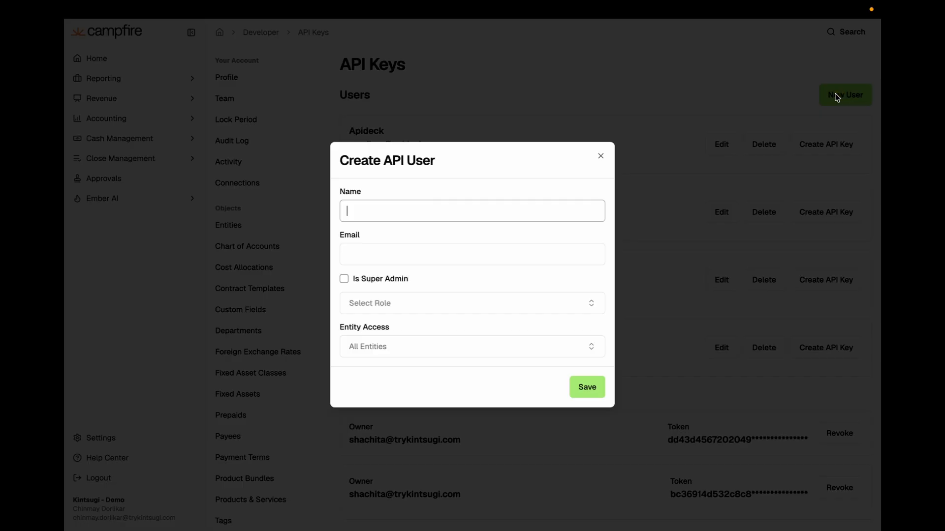
text(kintsugi_demo)
click(417, 253)
text(kmks)
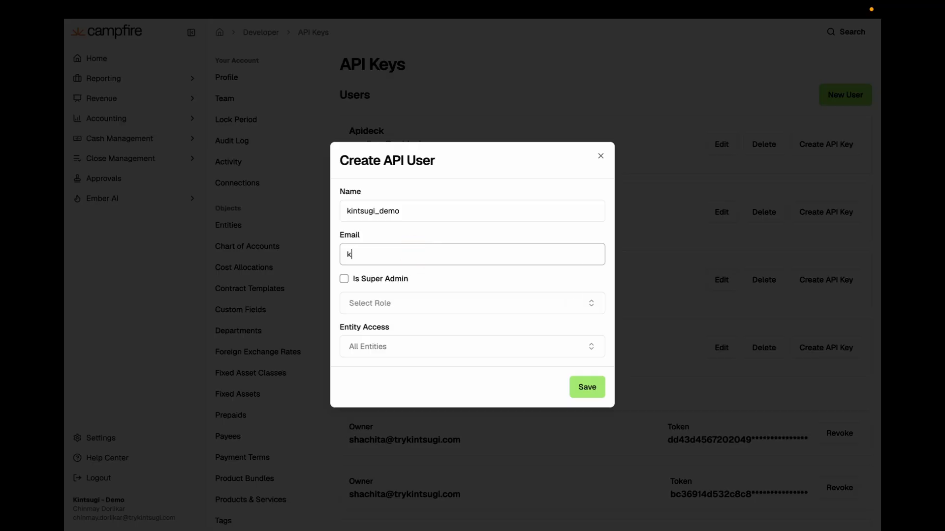
key(Return)
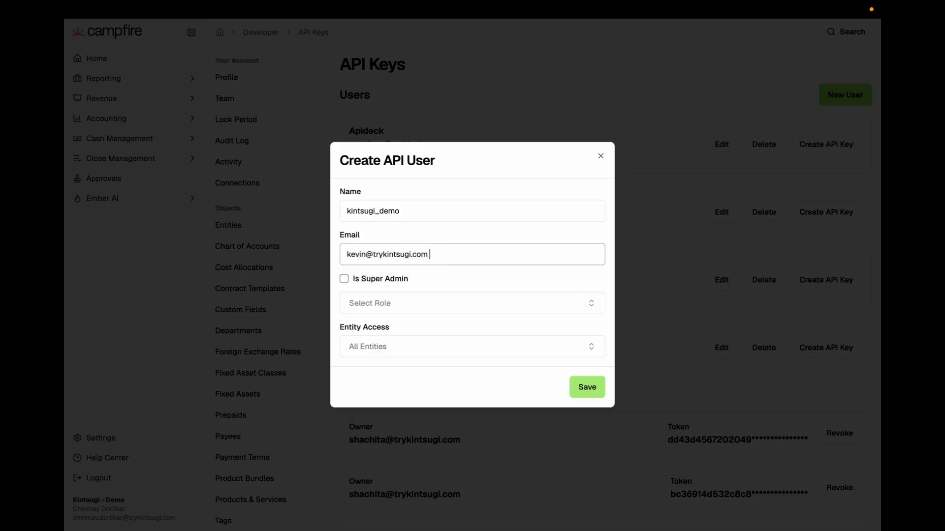
Give the API user the Admin role with access to Kintsugi - Demo, its child entity and Kintsugi - Demo 2, and save it.
click(450, 305)
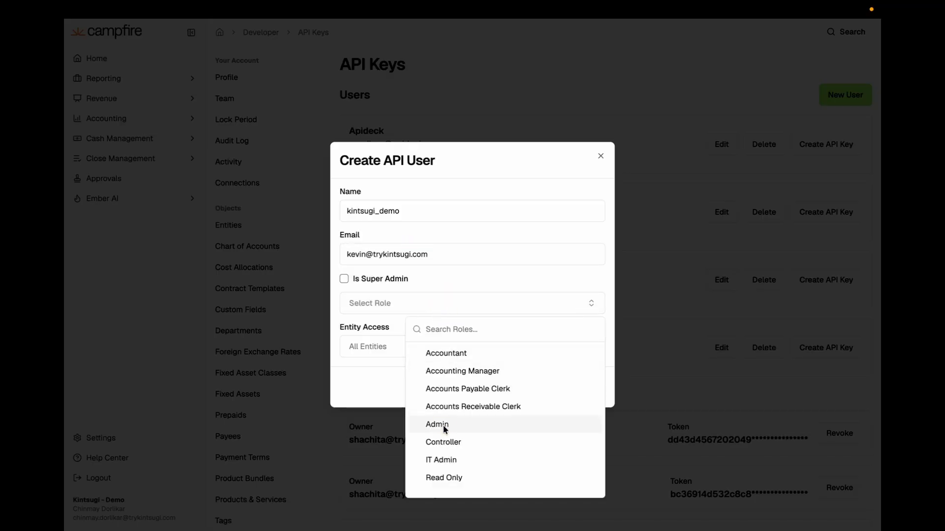
click(443, 425)
click(427, 347)
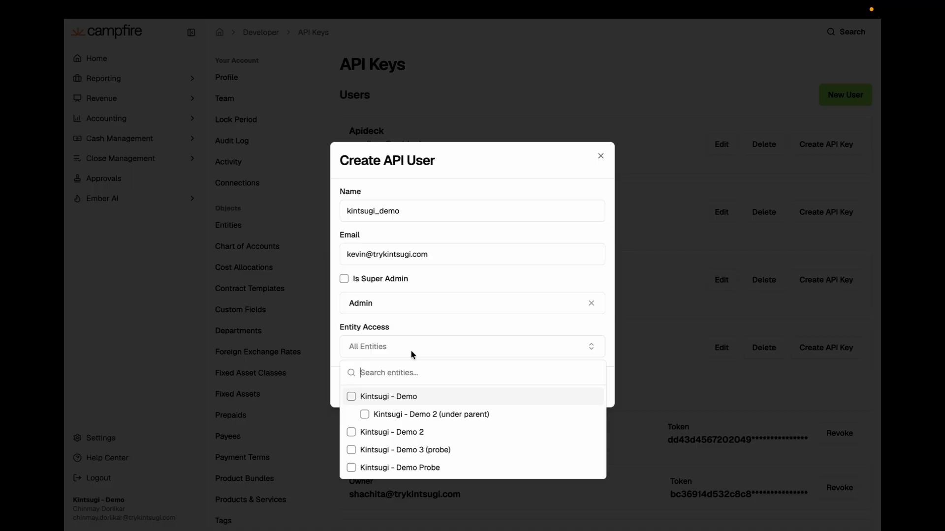
click(352, 397)
click(352, 279)
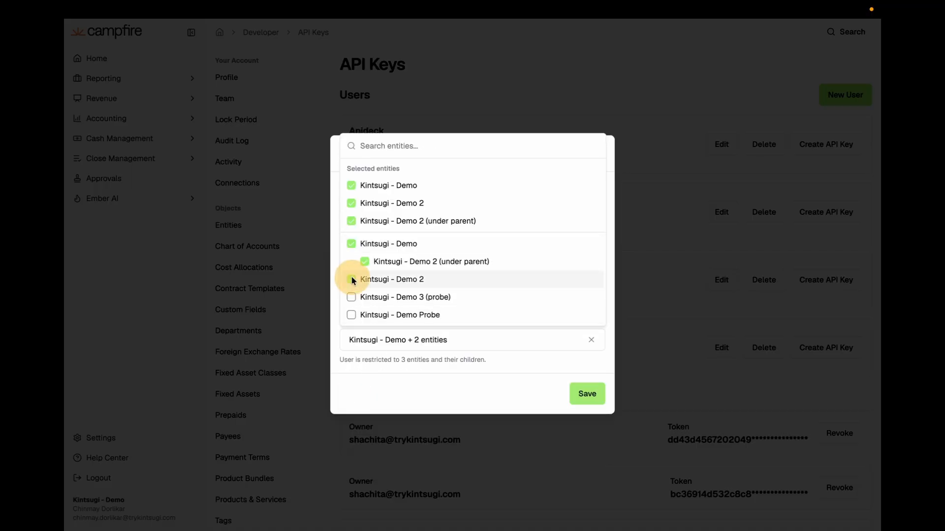
click(524, 389)
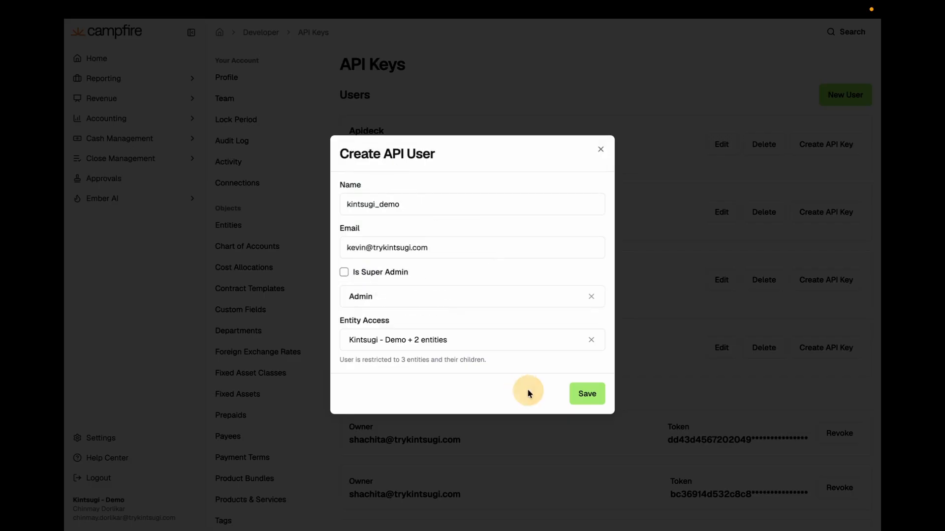
click(596, 395)
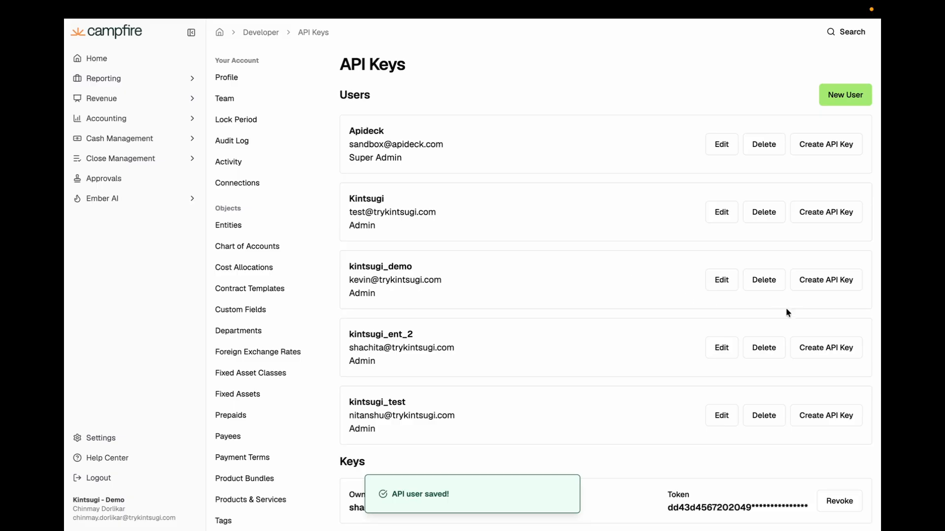
Create an API key for kintsugi_demo, then paste it as the Campfire API Key in Kintsugi and validate it.
click(825, 285)
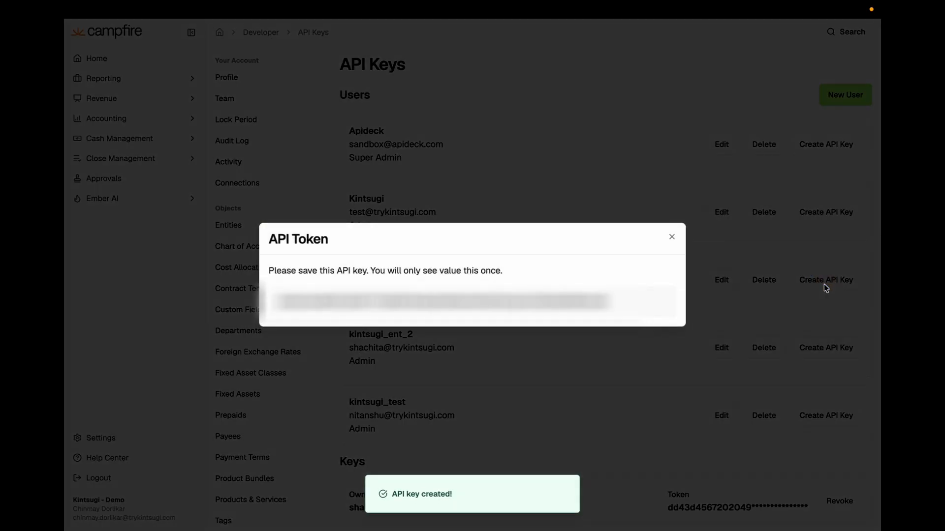
triple_click(557, 300)
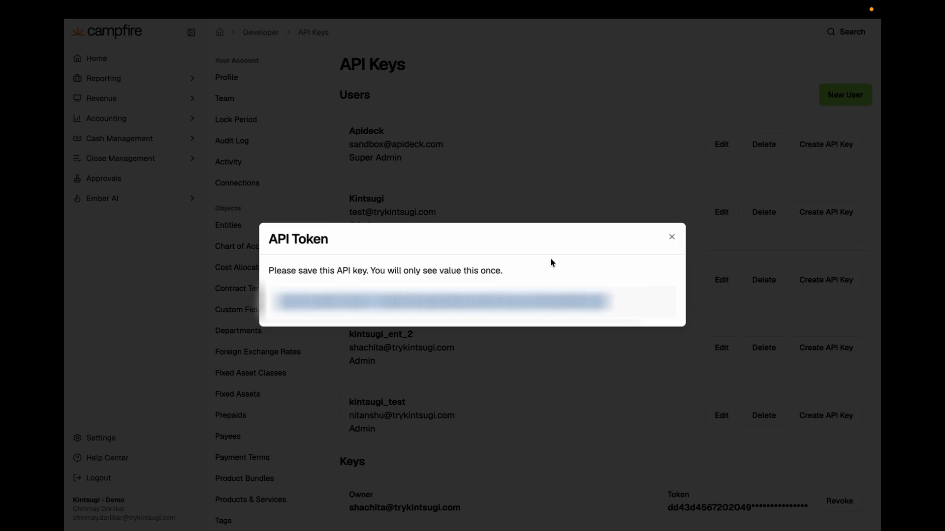
key(ctrl+shift+Tab)
click(490, 116)
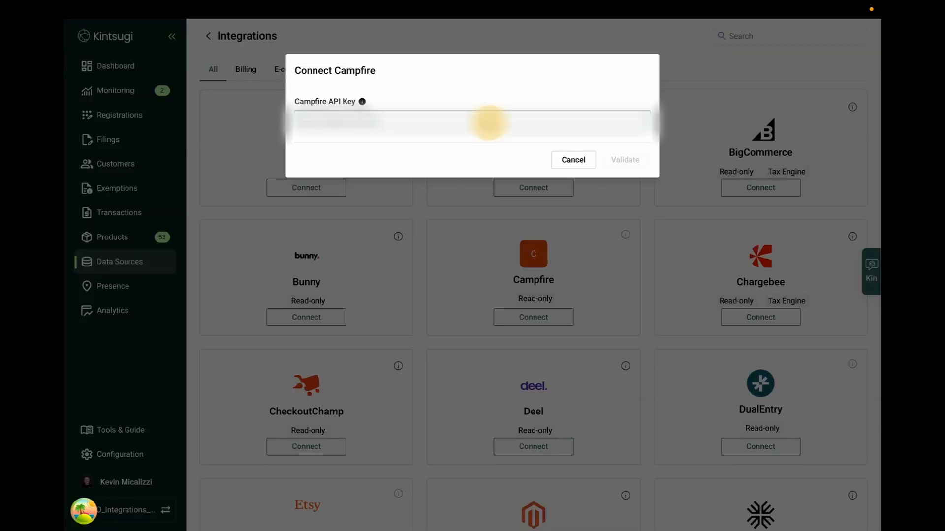
key(ctrl+v)
click(633, 161)
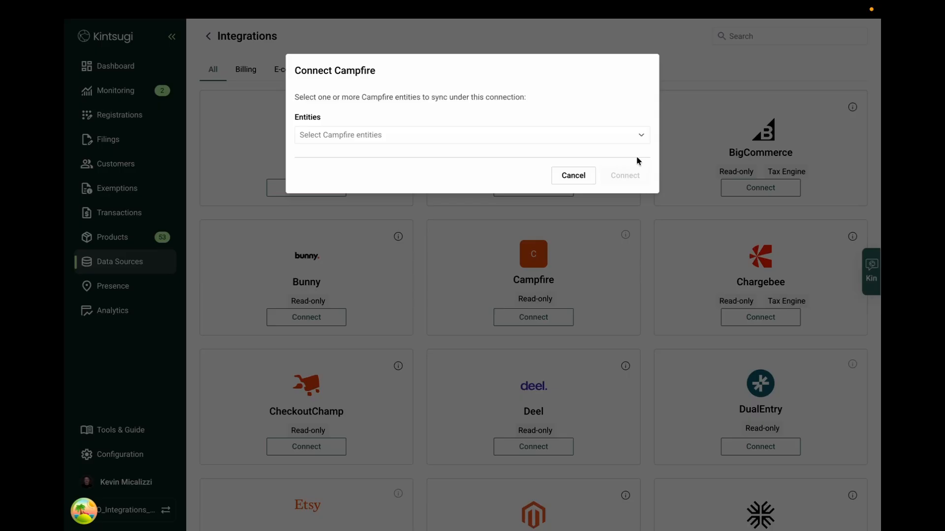
Select the entities Kintsugi - Demo, Kintsugi - Demo 2 and Kintsugi - Demo 2 (under parent), and connect them.
click(591, 138)
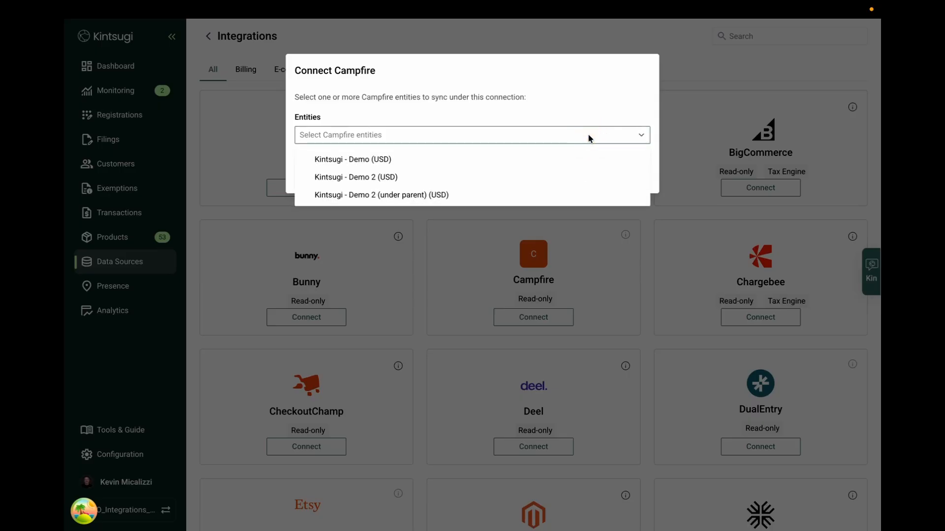
click(520, 161)
click(492, 181)
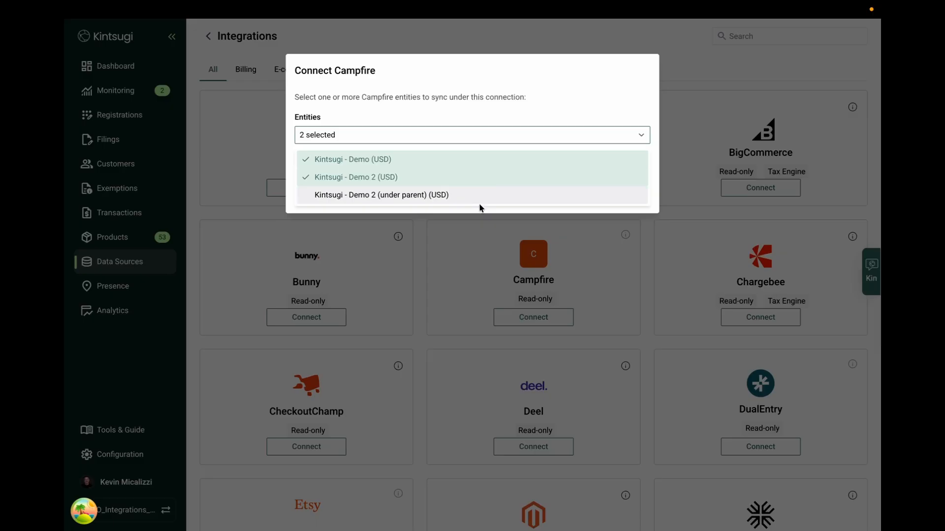
click(481, 202)
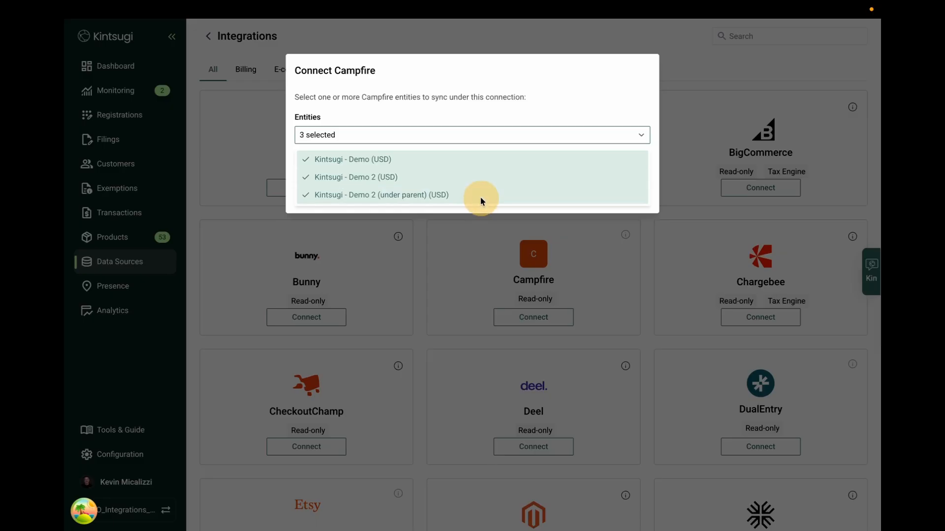
click(515, 113)
click(621, 196)
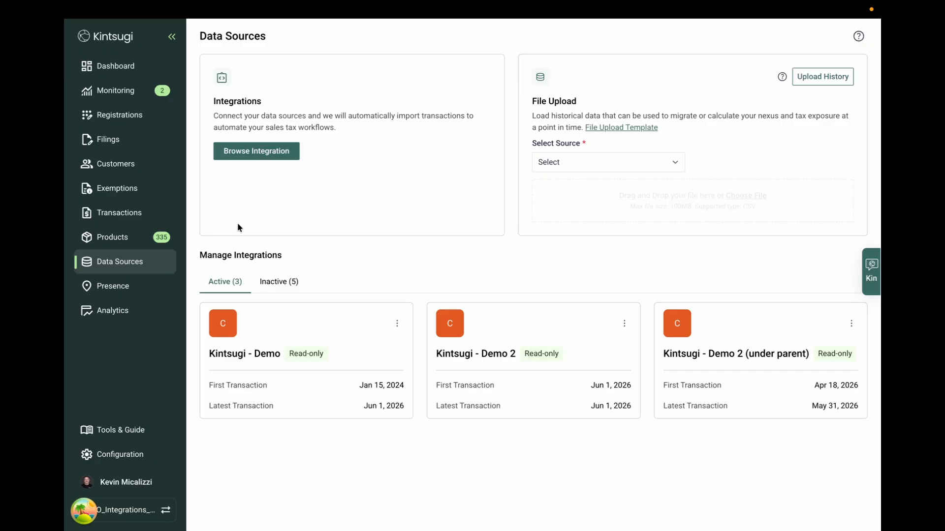
Review the dashboard's pending tasks for products to approve and invalid address transactions, and return to the dashboard.
click(117, 66)
click(117, 66)
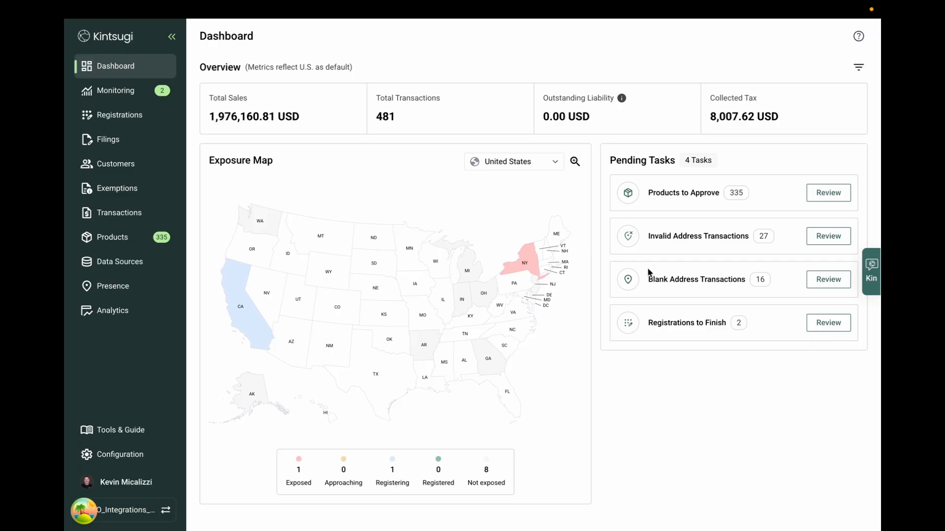
click(830, 194)
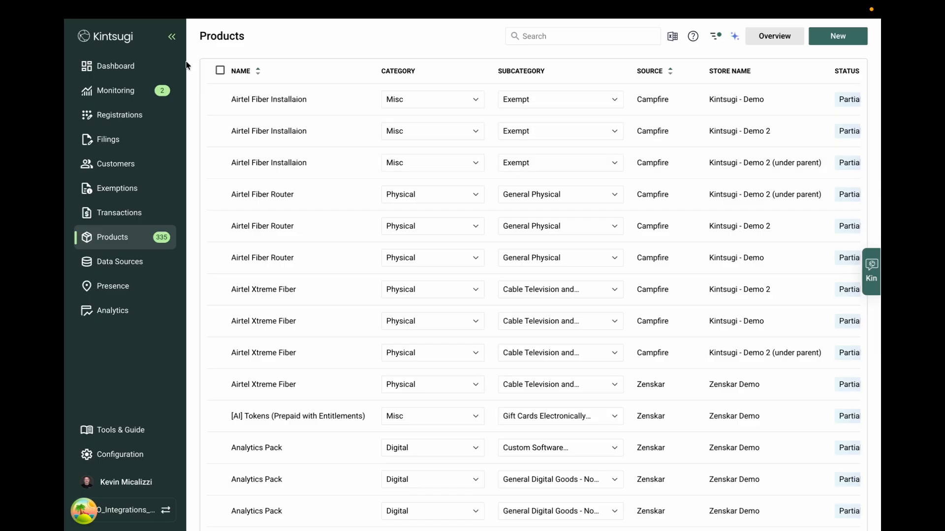
click(121, 69)
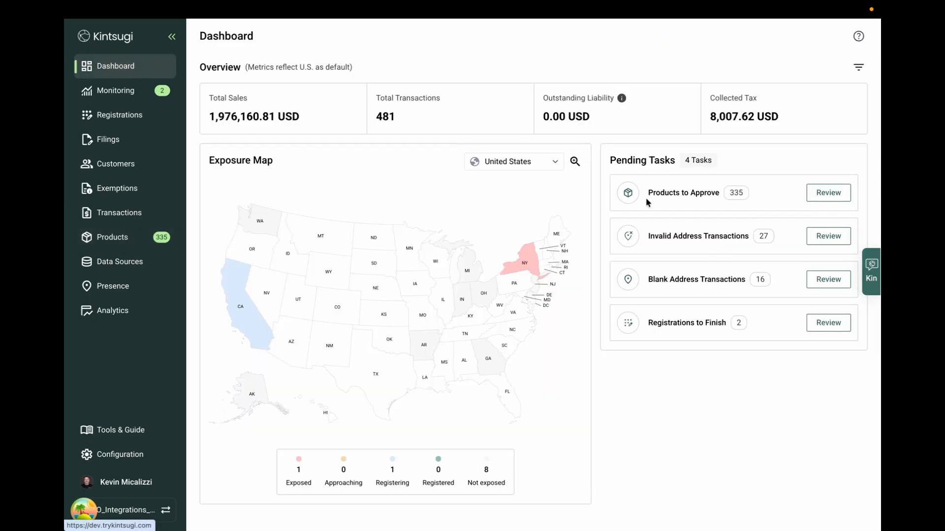
click(737, 241)
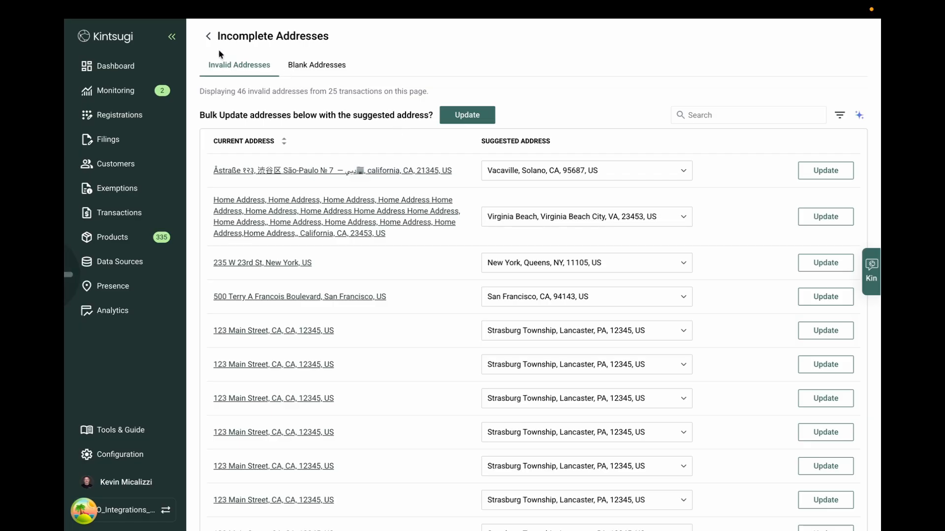
click(100, 69)
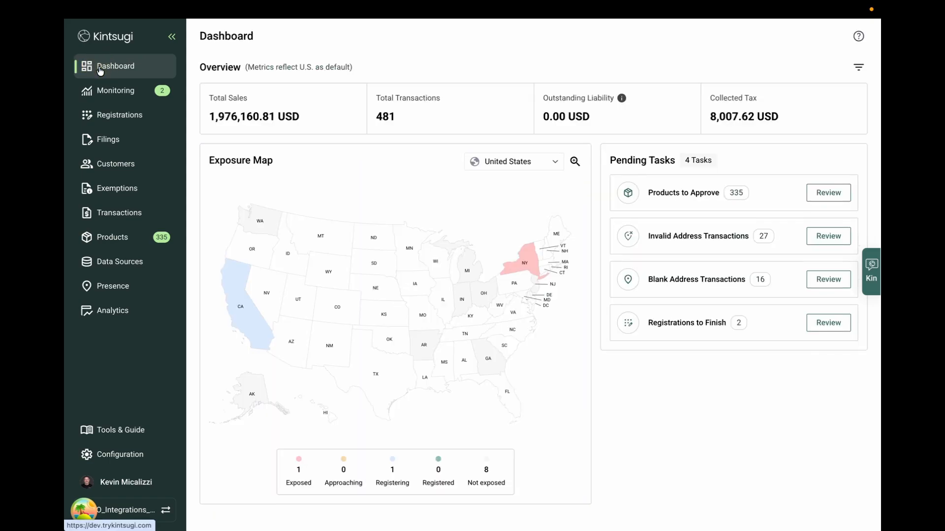